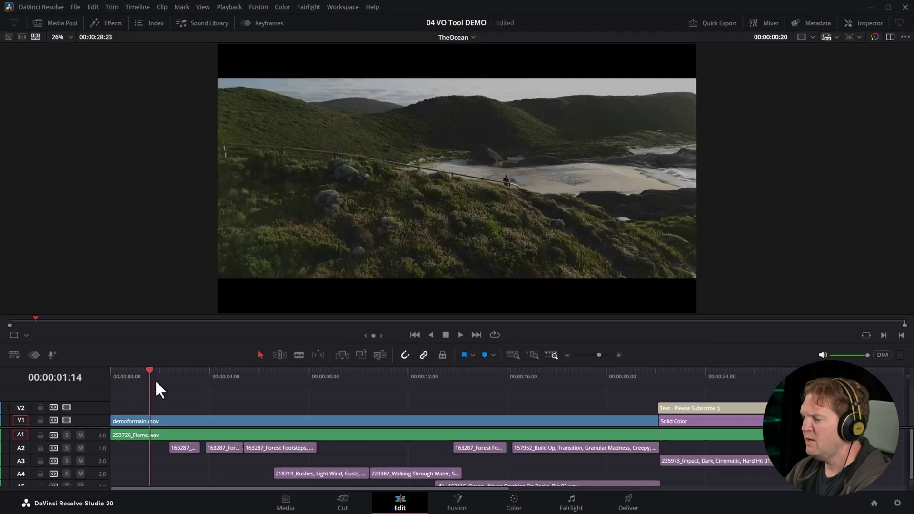
# - Preview the ocean edit by scrubbing and briefly playing the timeline
pyautogui.moveTo(155, 382)
pyautogui.mouseDown()
pyautogui.moveTo(610, 392)
pyautogui.moveTo(159, 382)
pyautogui.mouseUp()
pyautogui.press('space')
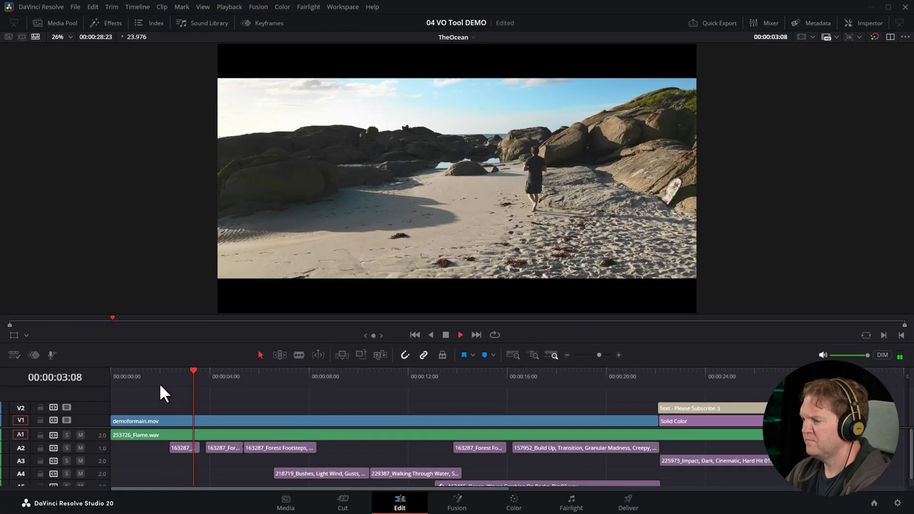
pyautogui.press('space')
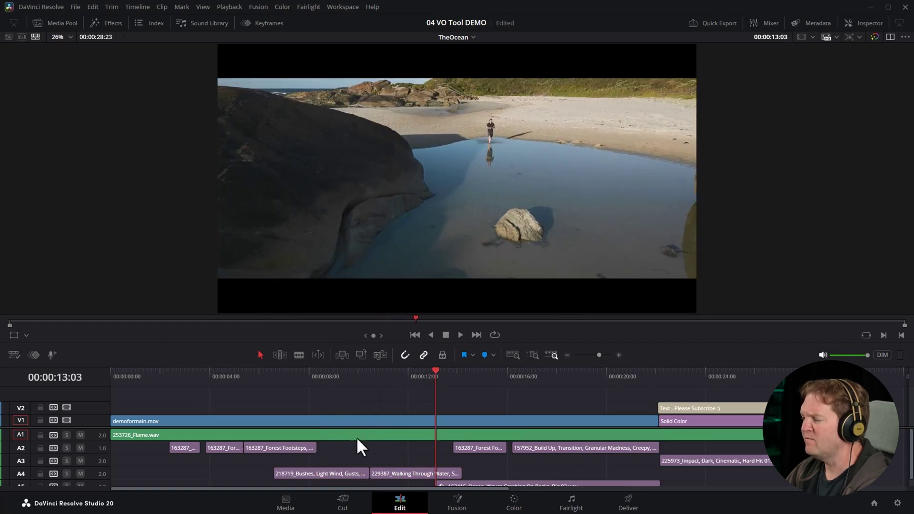
# - Park the playhead near 00:00:16:13 and open the Cut page voiceover tool with its mic options
pyautogui.click(350, 506)
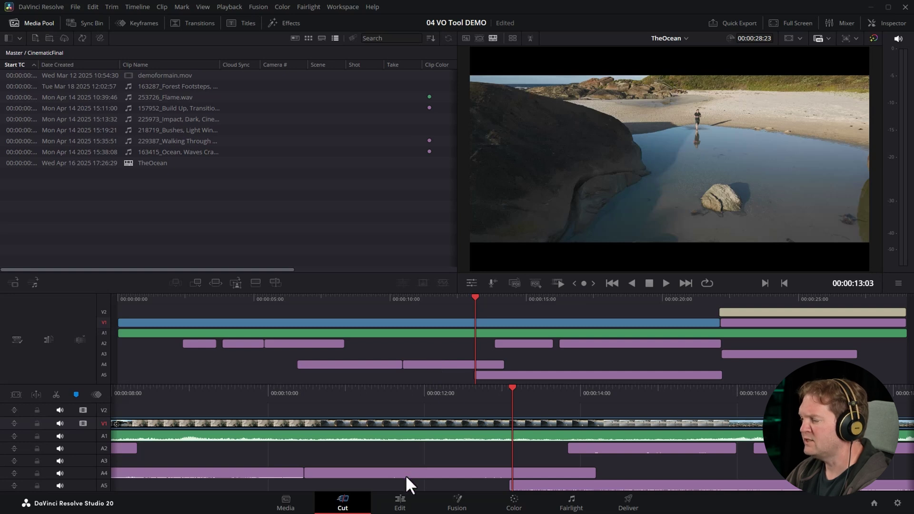
pyautogui.click(400, 506)
pyautogui.moveTo(346, 380); pyautogui.dragTo(521, 371)
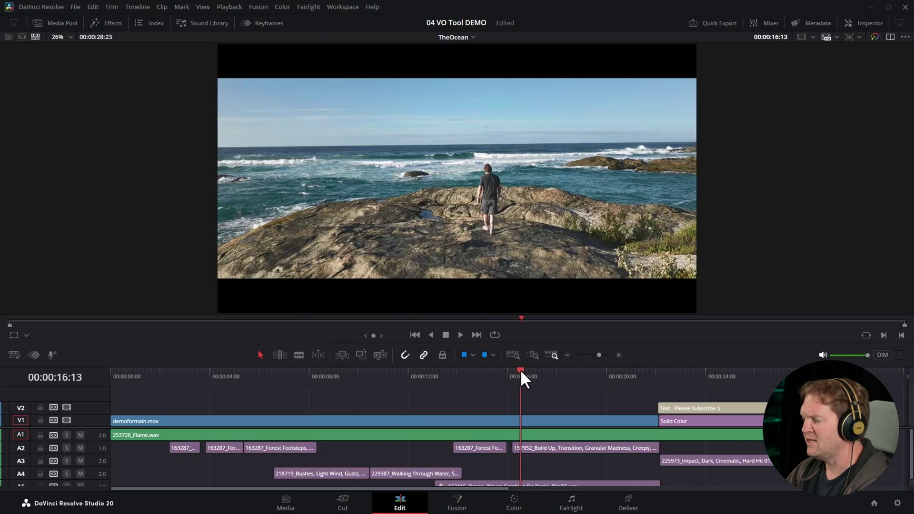
pyautogui.click(347, 504)
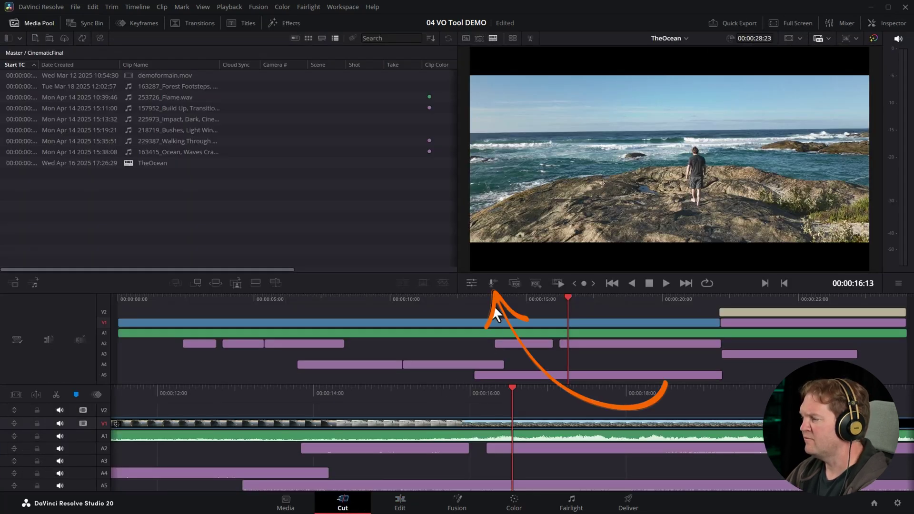
pyautogui.click(493, 283)
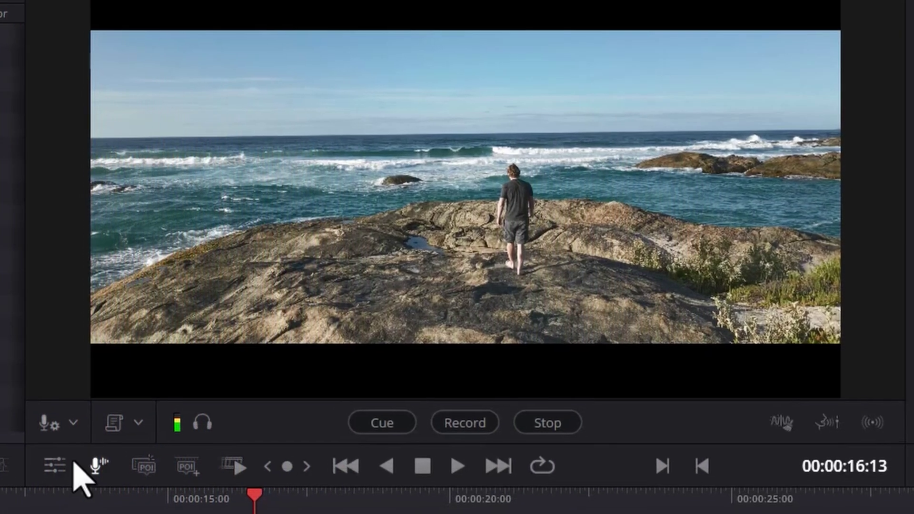
pyautogui.click(69, 424)
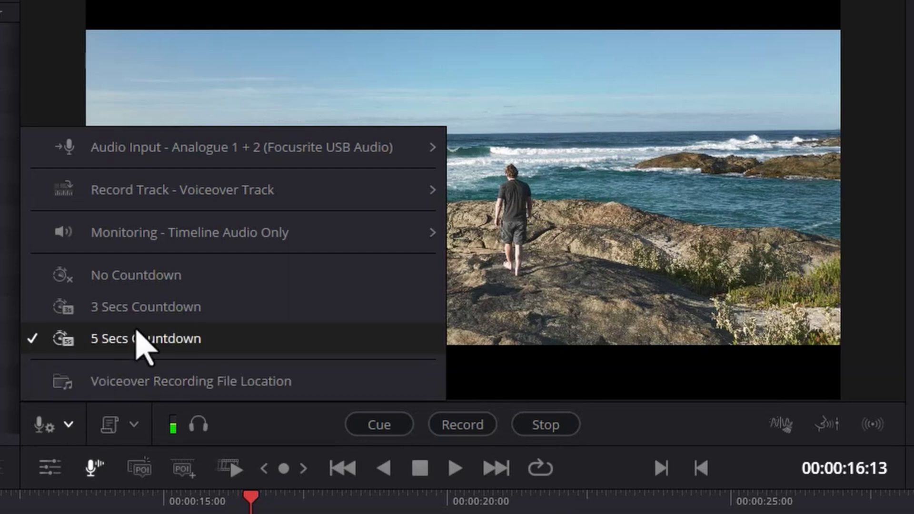
pyautogui.moveTo(154, 162)
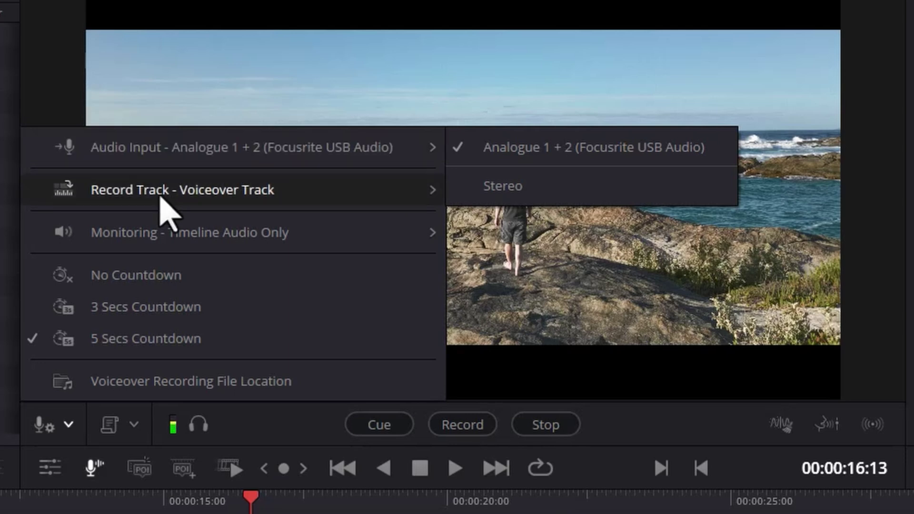
pyautogui.moveTo(125, 199)
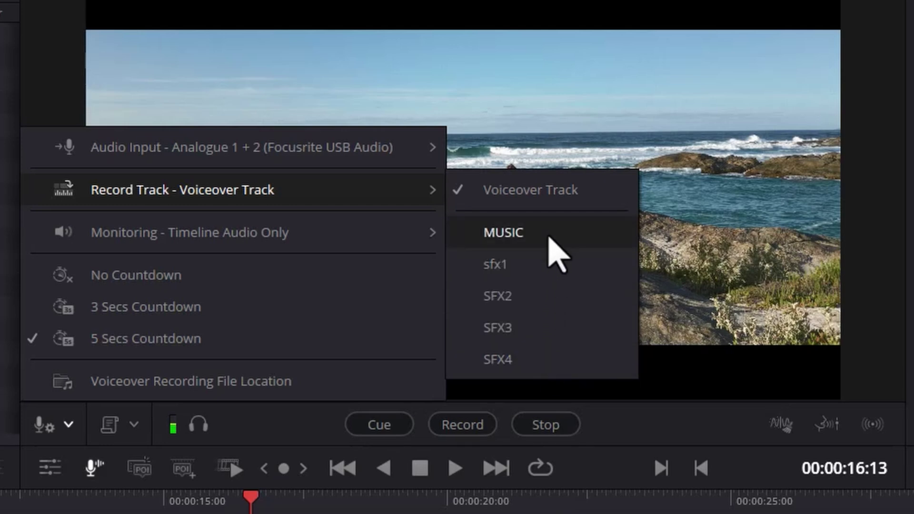
pyautogui.moveTo(194, 242)
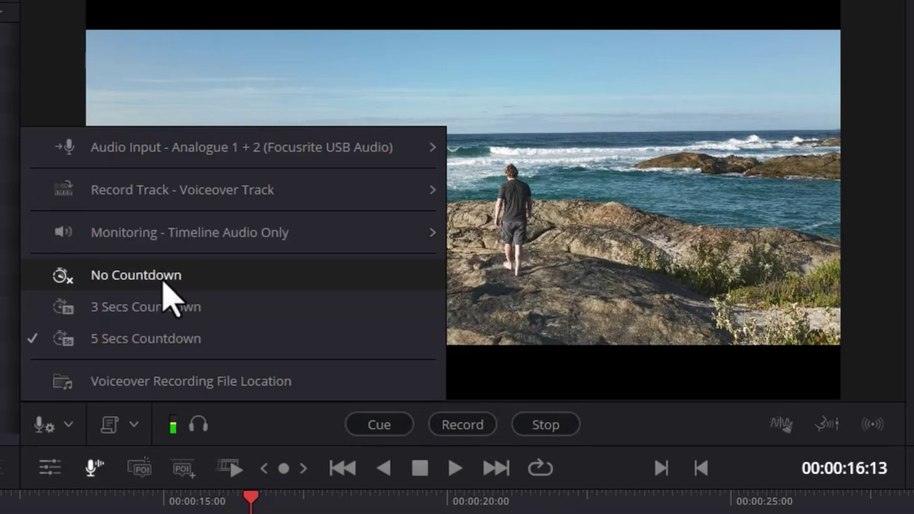
pyautogui.click(163, 282)
pyautogui.click(68, 423)
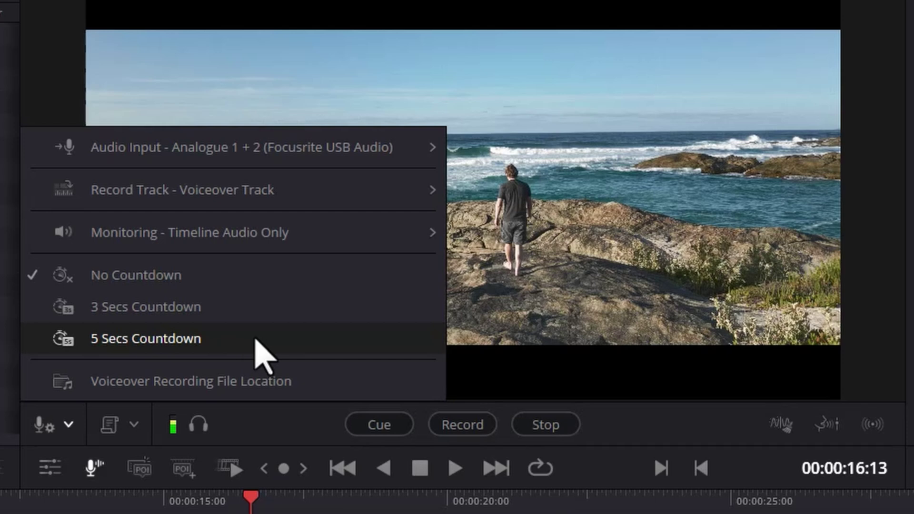
pyautogui.click(255, 340)
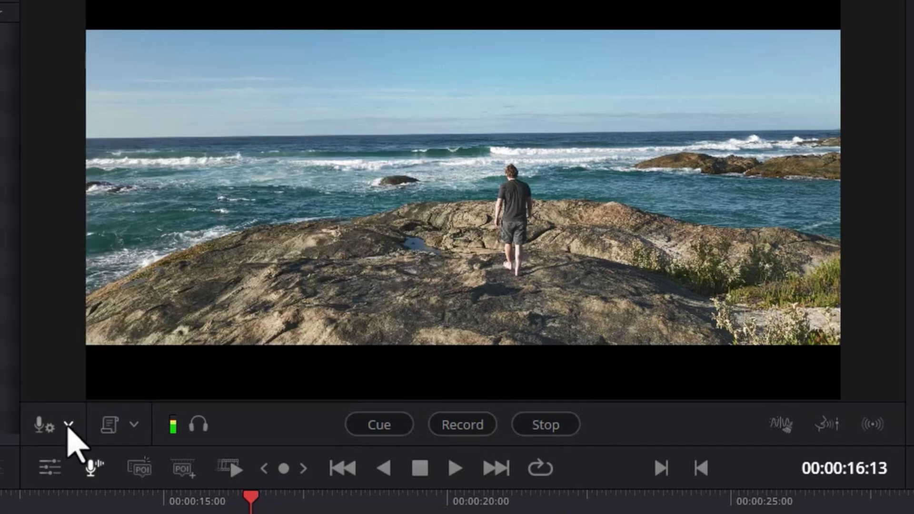
pyautogui.click(68, 425)
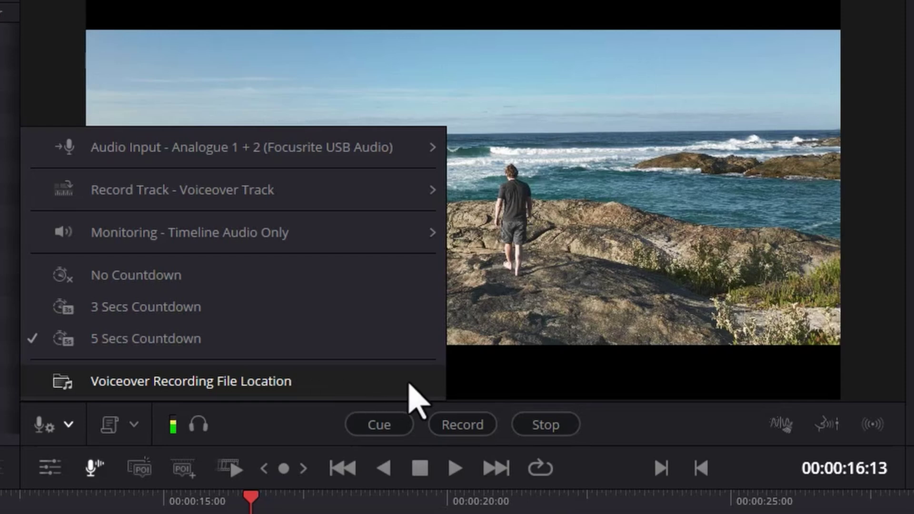
pyautogui.click(410, 384)
# - Save voiceovers to the Voiceover folder, then start recording from about 00:00:04
pyautogui.doubleClick(53, 66)
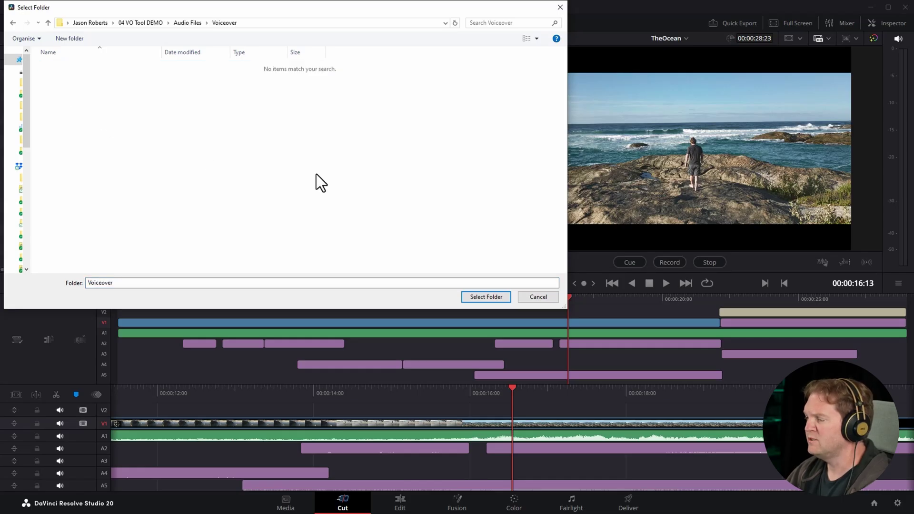
pyautogui.click(497, 298)
pyautogui.moveTo(495, 307); pyautogui.dragTo(239, 311)
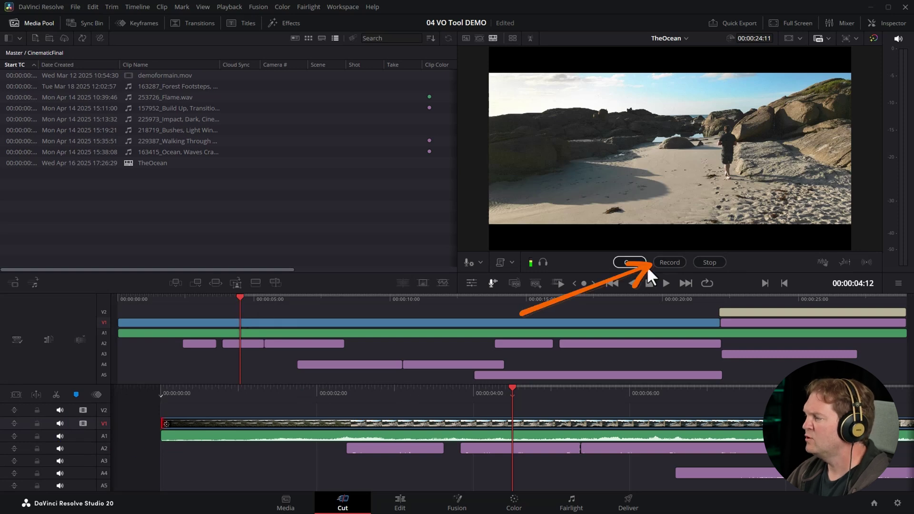
pyautogui.click(678, 262)
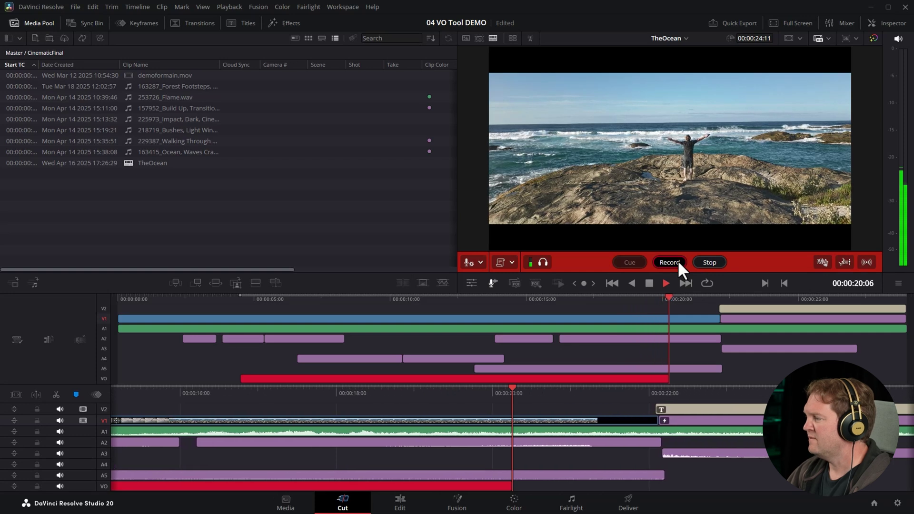
# - Stop recording to finish the first take, TheOcean - VO_001, around 00:00:20
pyautogui.click(708, 263)
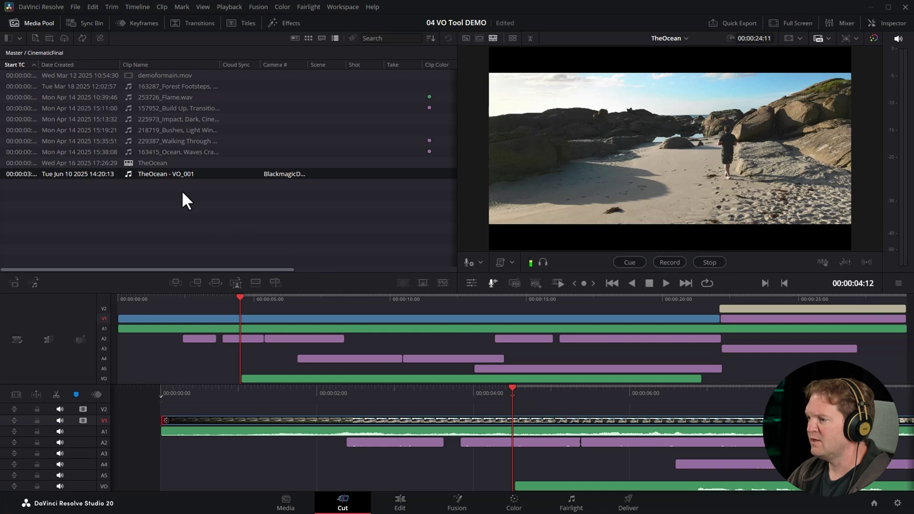
pyautogui.click(152, 173)
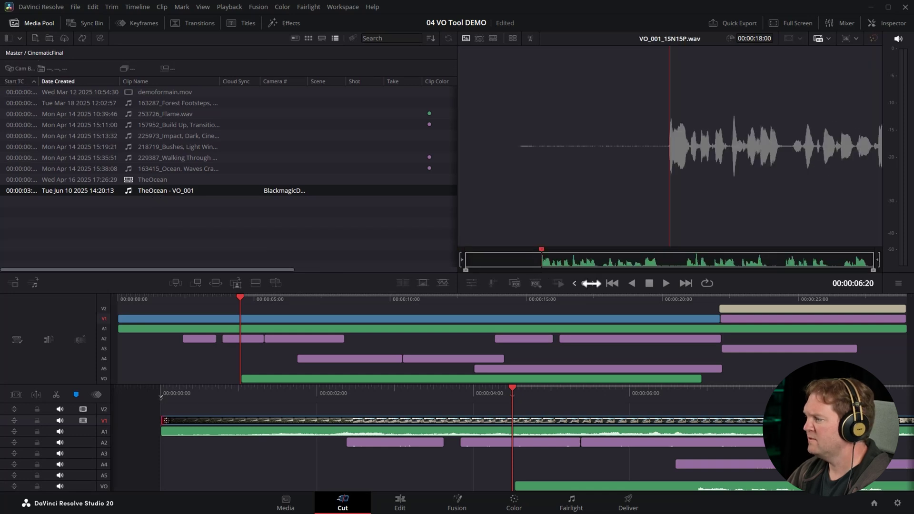
pyautogui.click(664, 282)
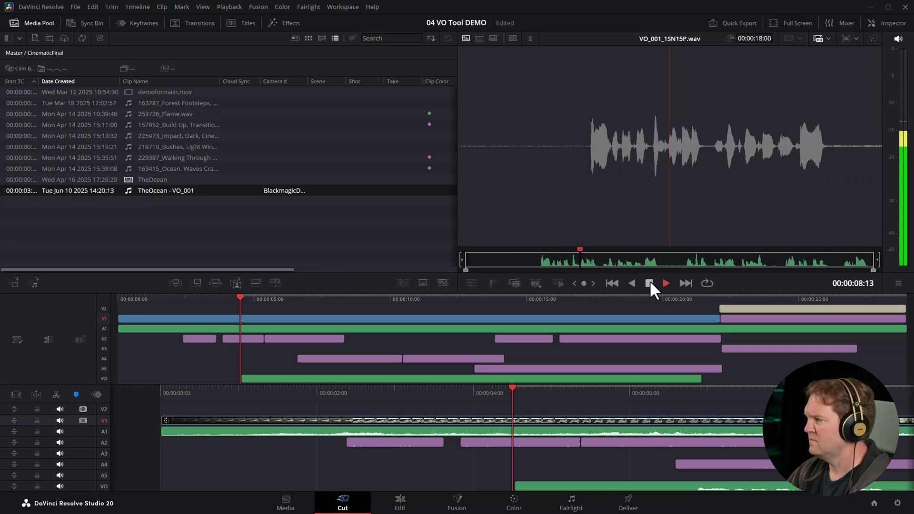
pyautogui.click(649, 281)
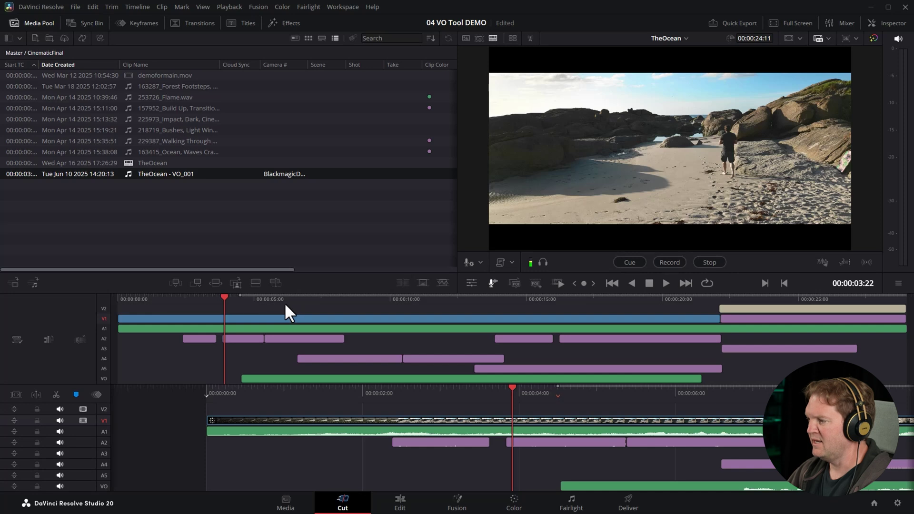
pyautogui.click(210, 298)
pyautogui.press('space')
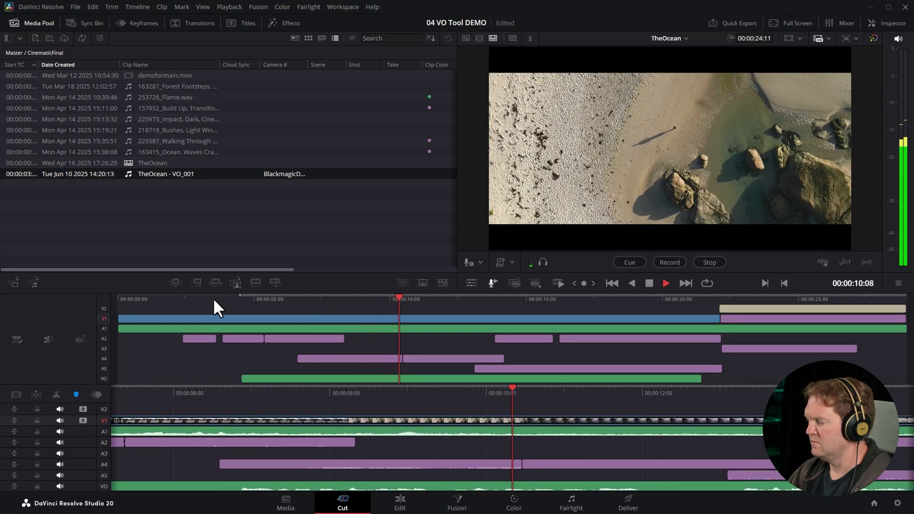
pyautogui.press('space')
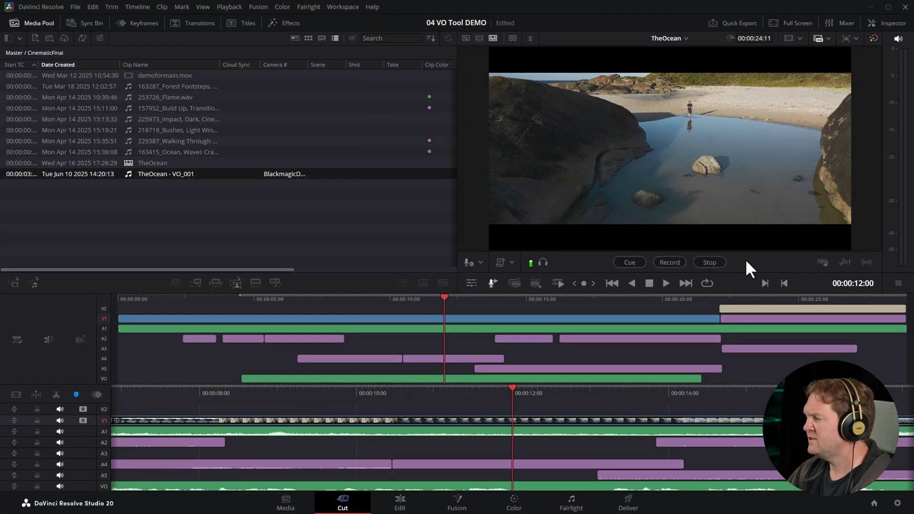
pyautogui.click(629, 263)
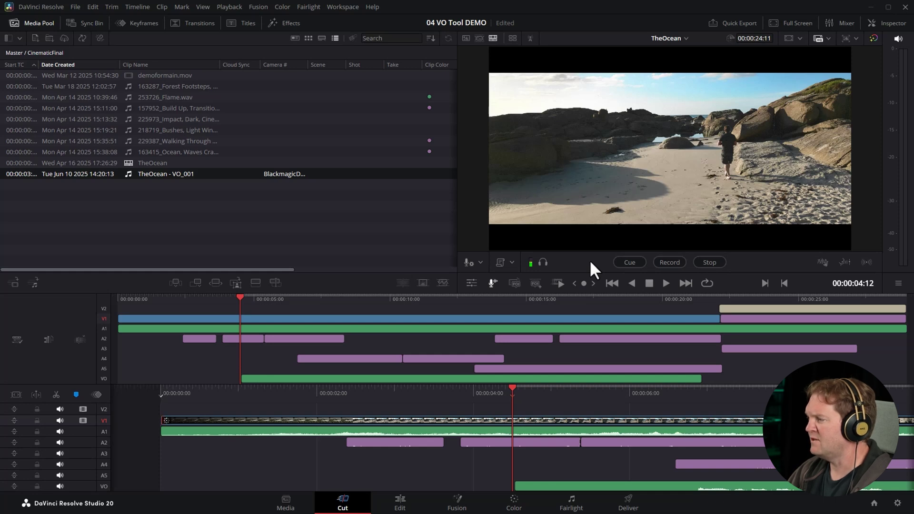
# - Record a second take, TheOcean - VO_002, and check it in the Media Pool
pyautogui.click(666, 261)
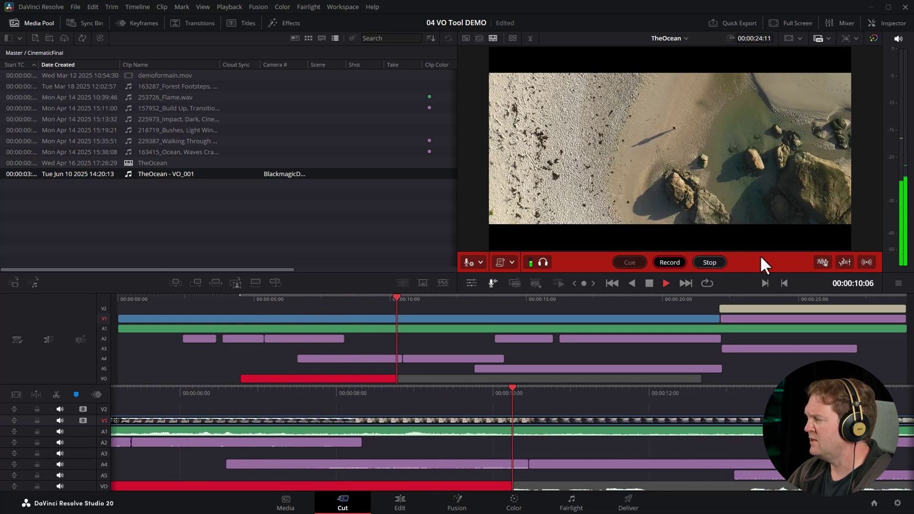
pyautogui.click(710, 263)
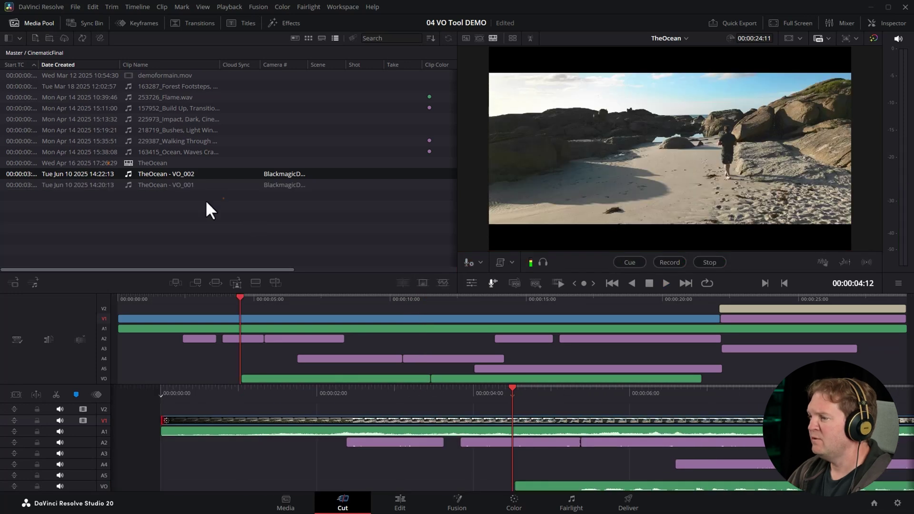
pyautogui.click(185, 174)
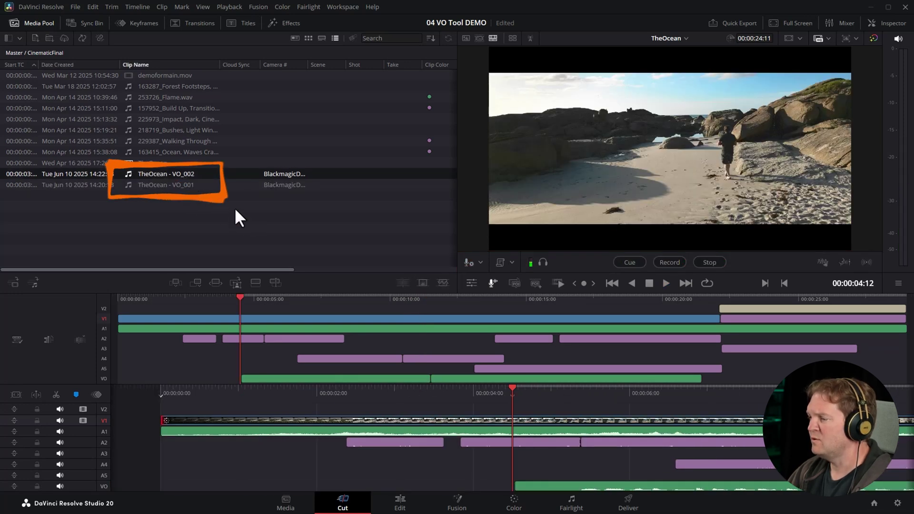
pyautogui.click(252, 219)
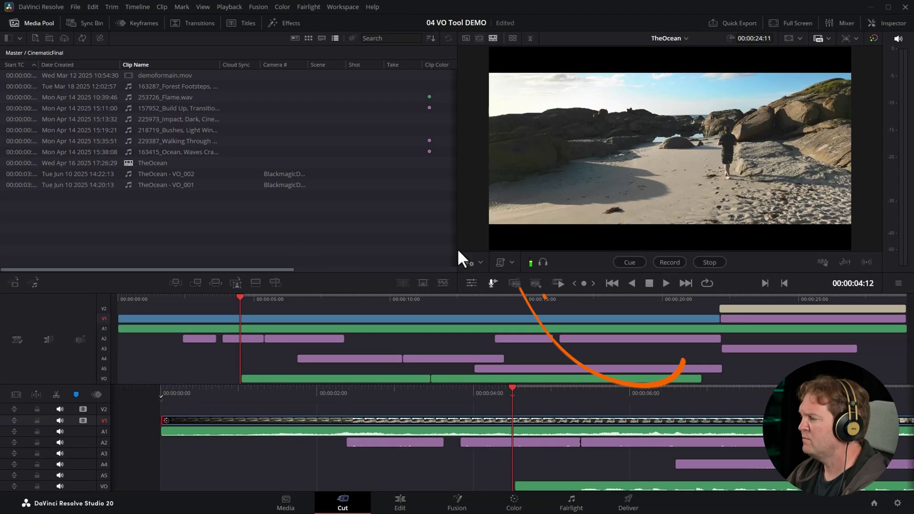
# - Load TheOceanScript.txt into the prompter after checking its lines in Notepad
pyautogui.click(512, 263)
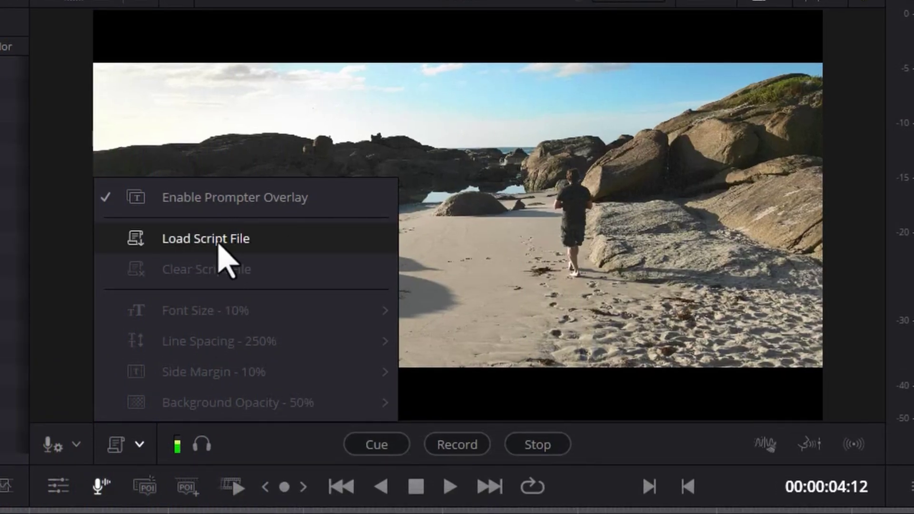
pyautogui.click(293, 241)
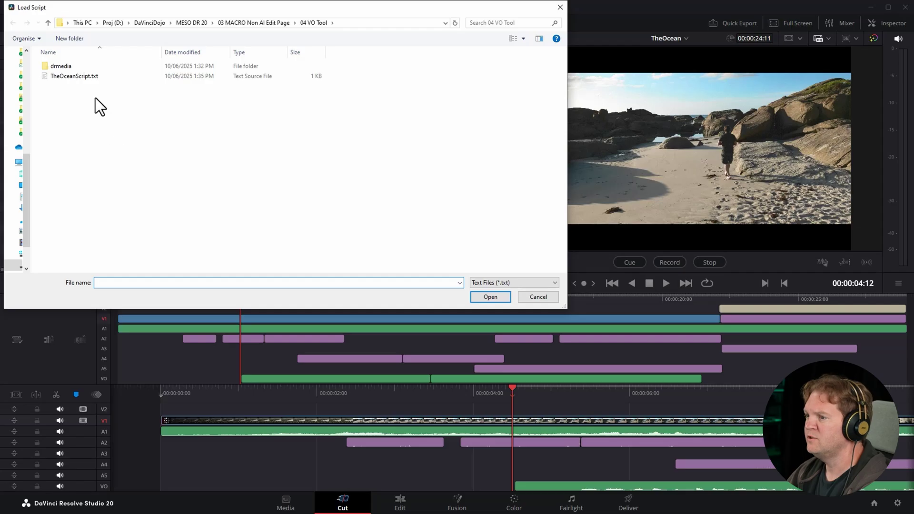
pyautogui.click(84, 76)
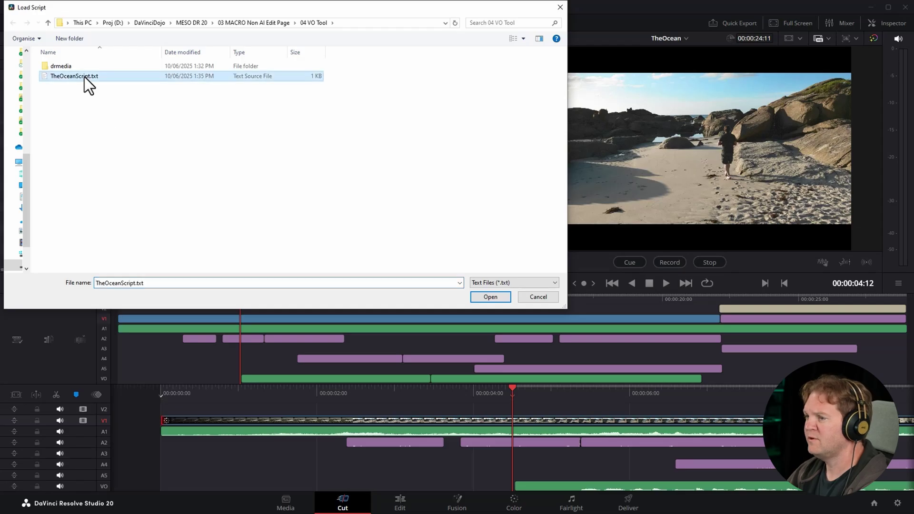
pyautogui.rightClick(91, 81)
pyautogui.click(116, 102)
pyautogui.moveTo(165, 104); pyautogui.dragTo(536, 347)
pyautogui.click(794, 77)
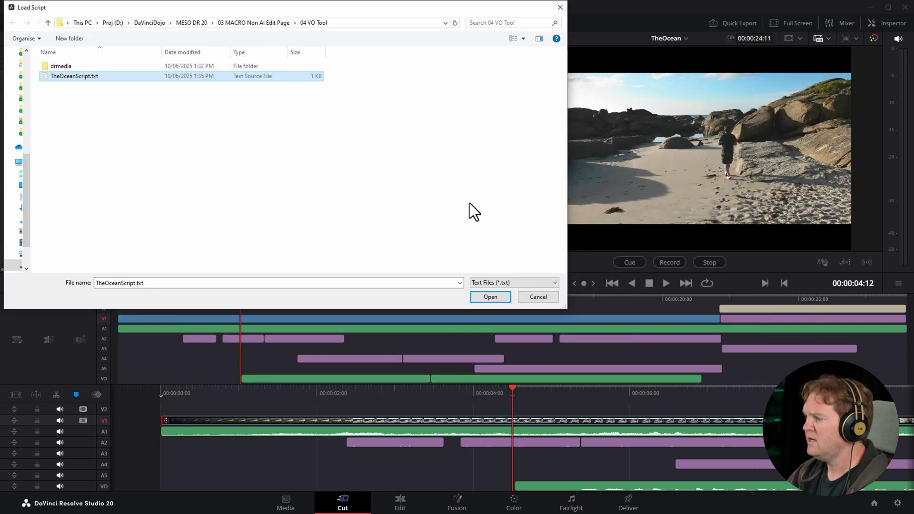
pyautogui.click(487, 295)
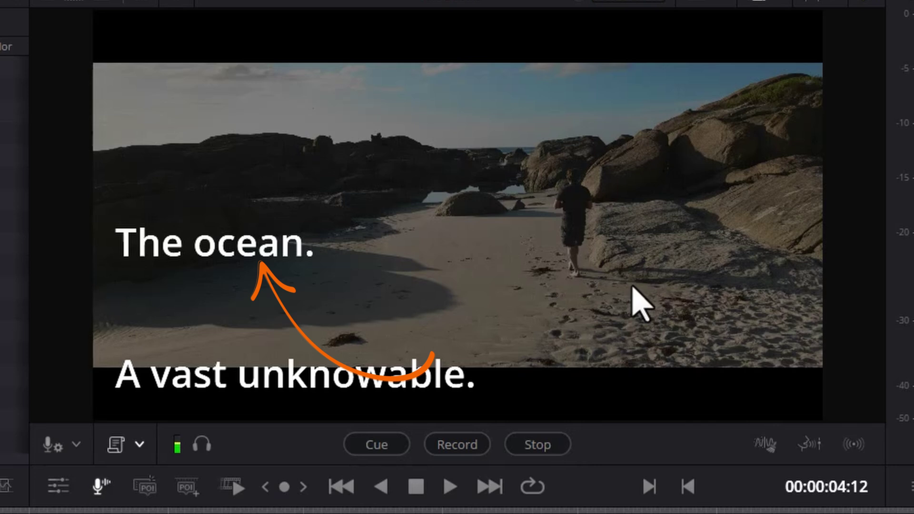
# - Set the prompter font size to 10% and line spacing to 140%
pyautogui.click(139, 445)
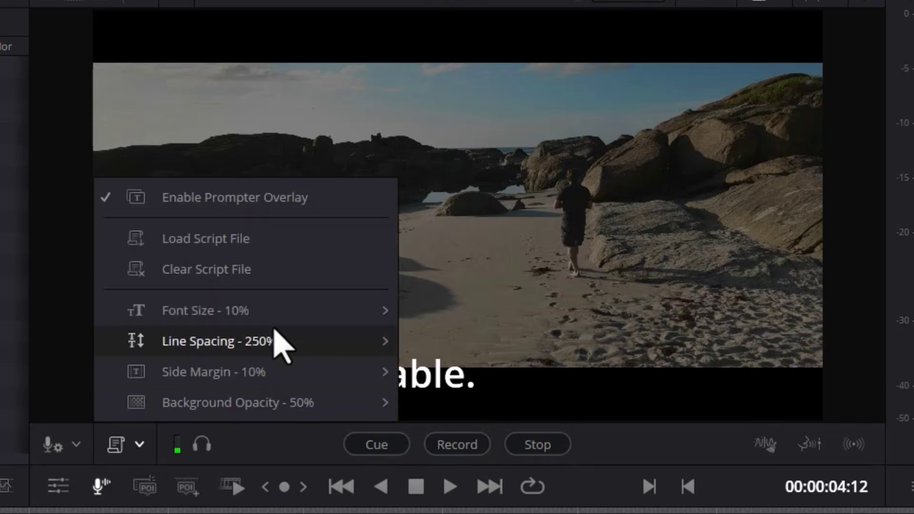
pyautogui.moveTo(281, 311)
pyautogui.click(449, 403)
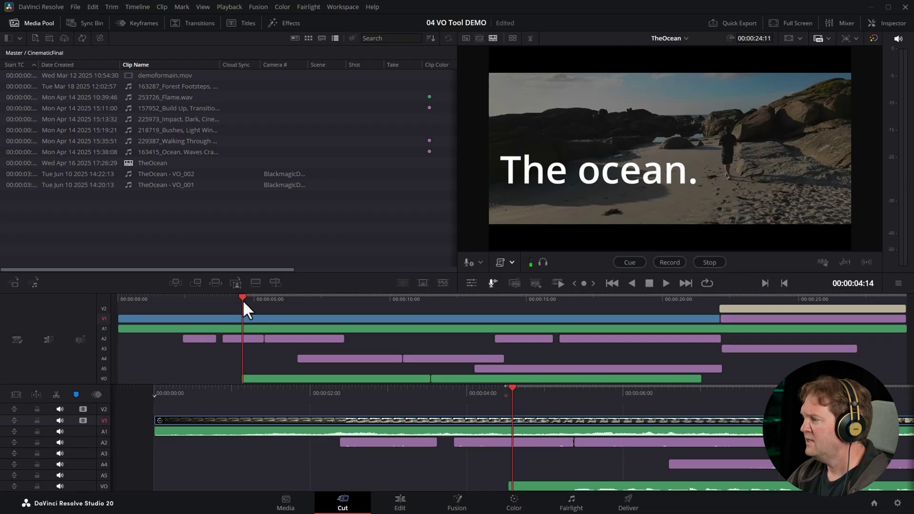
pyautogui.moveTo(241, 299); pyautogui.dragTo(419, 295)
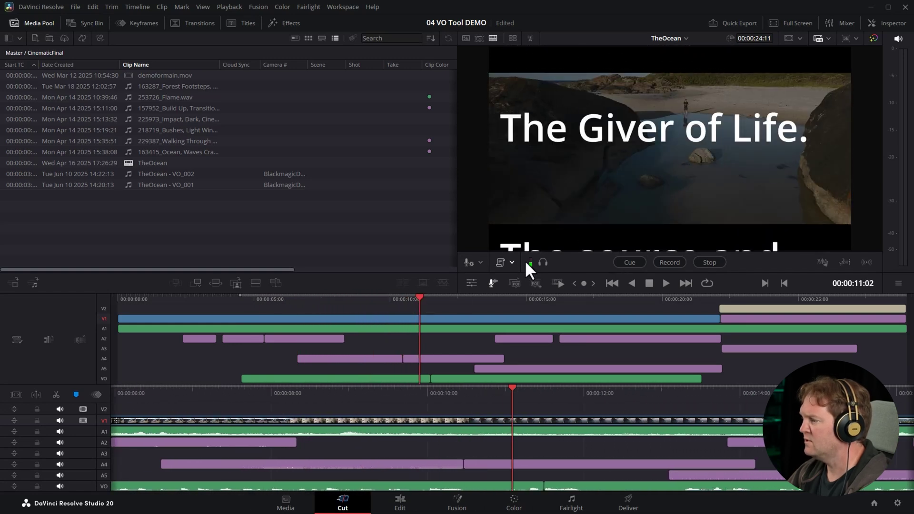
pyautogui.click(511, 262)
pyautogui.moveTo(595, 196)
pyautogui.click(668, 333)
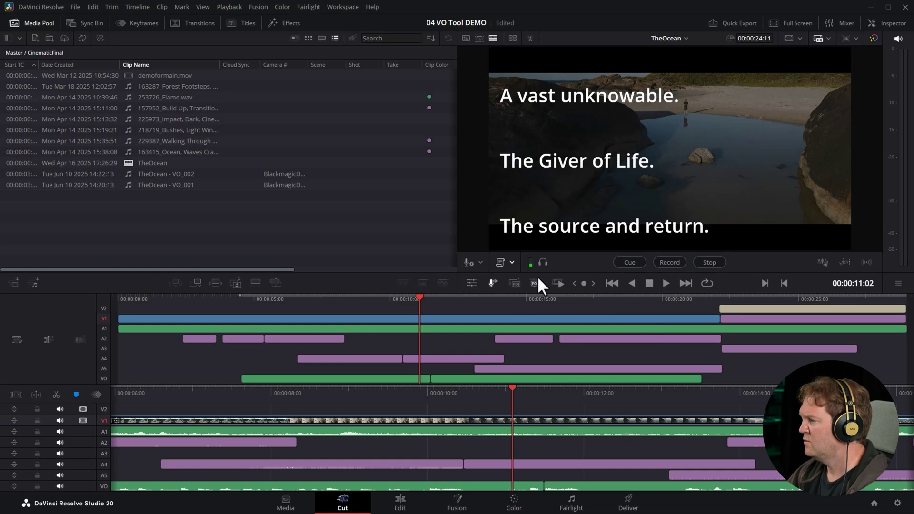
pyautogui.click(510, 261)
pyautogui.moveTo(558, 216)
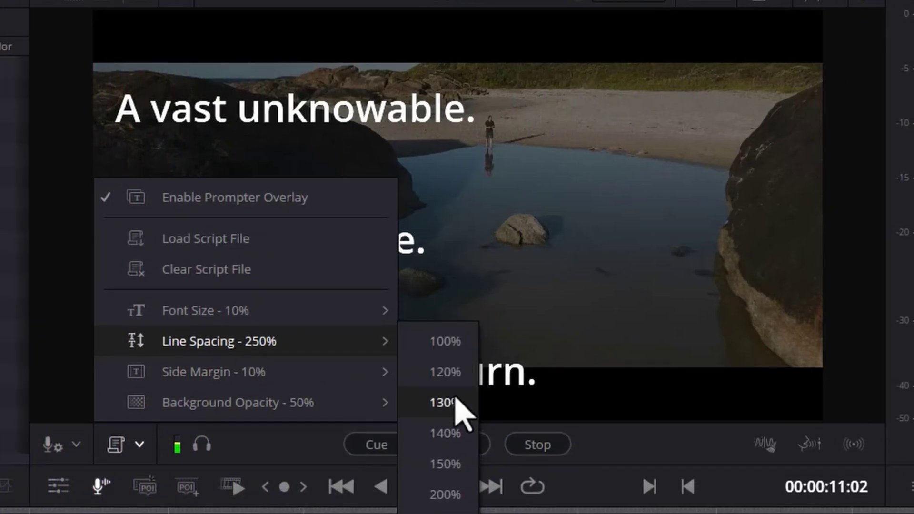
pyautogui.click(455, 433)
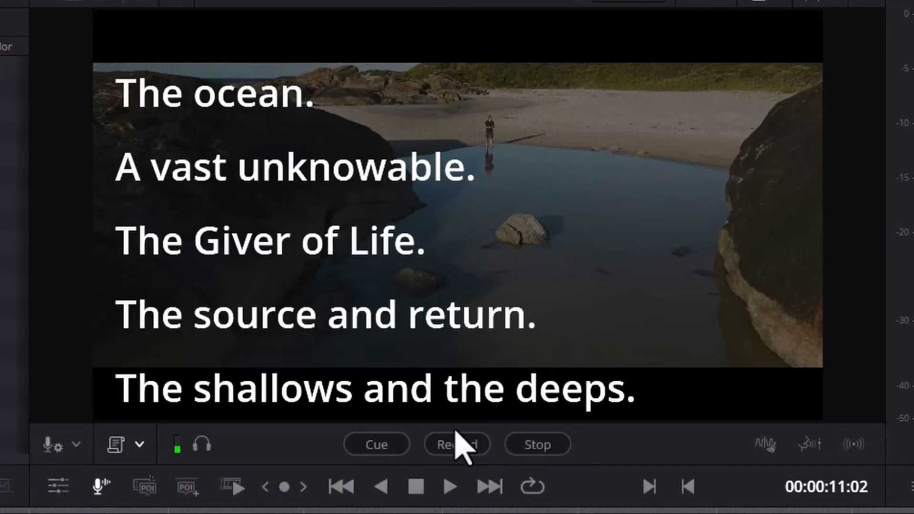
# - Keep the prompter side margin at 10%
pyautogui.click(143, 445)
pyautogui.moveTo(245, 393)
pyautogui.click(464, 374)
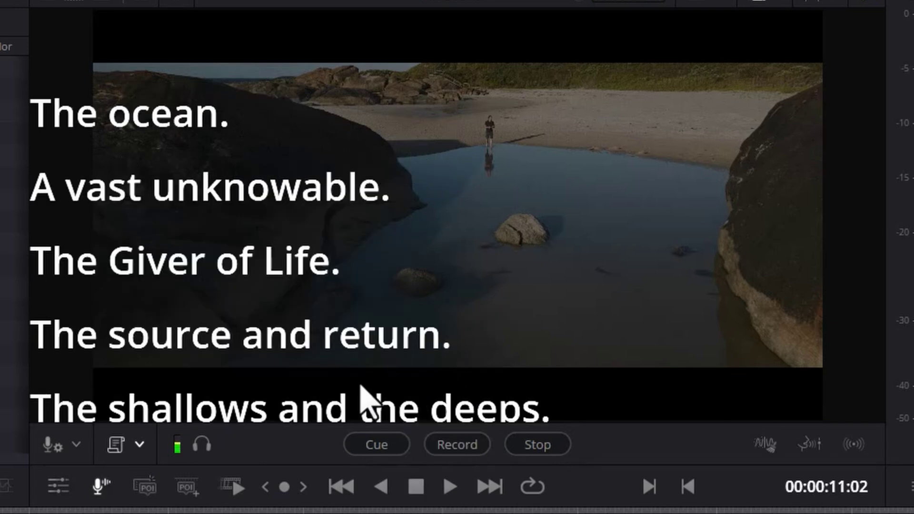
pyautogui.click(139, 444)
pyautogui.moveTo(381, 374)
pyautogui.click(465, 434)
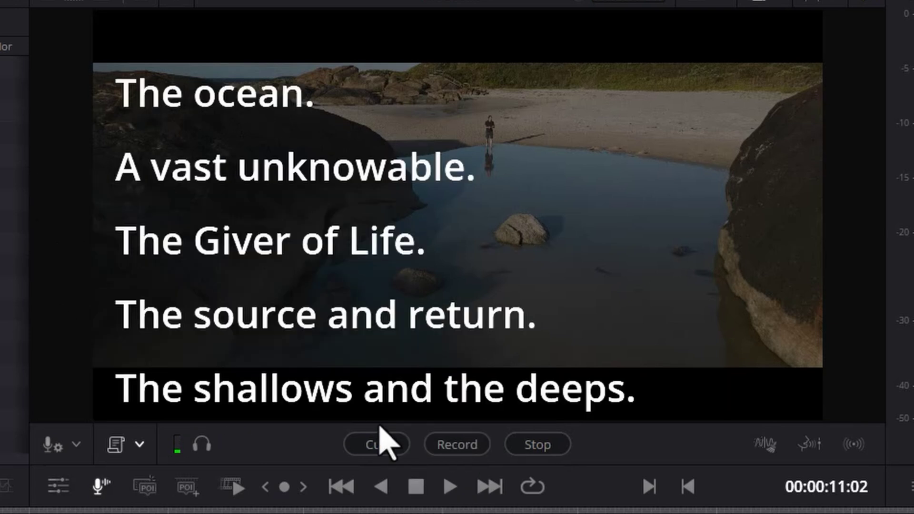
# - Set the prompter background opacity to 50% and return the playhead to 00:00:04:12
pyautogui.click(141, 445)
pyautogui.moveTo(321, 402)
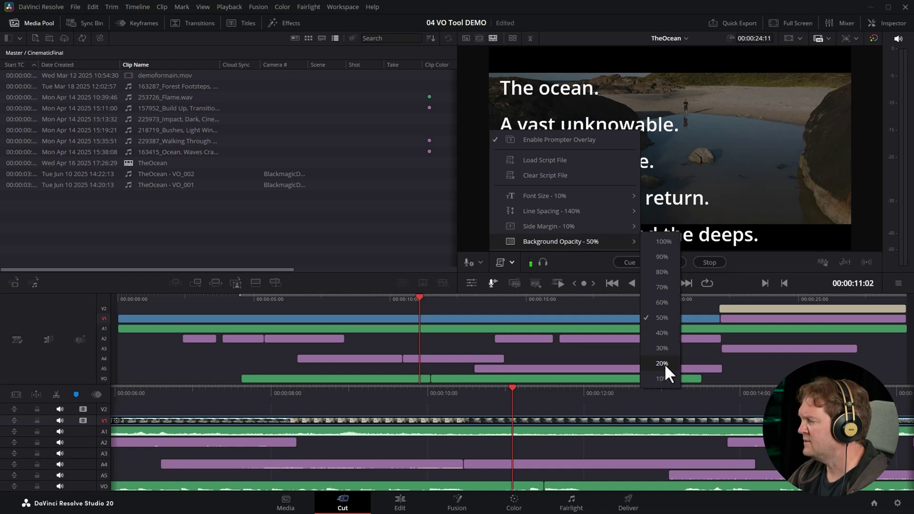
pyautogui.click(661, 348)
pyautogui.click(510, 261)
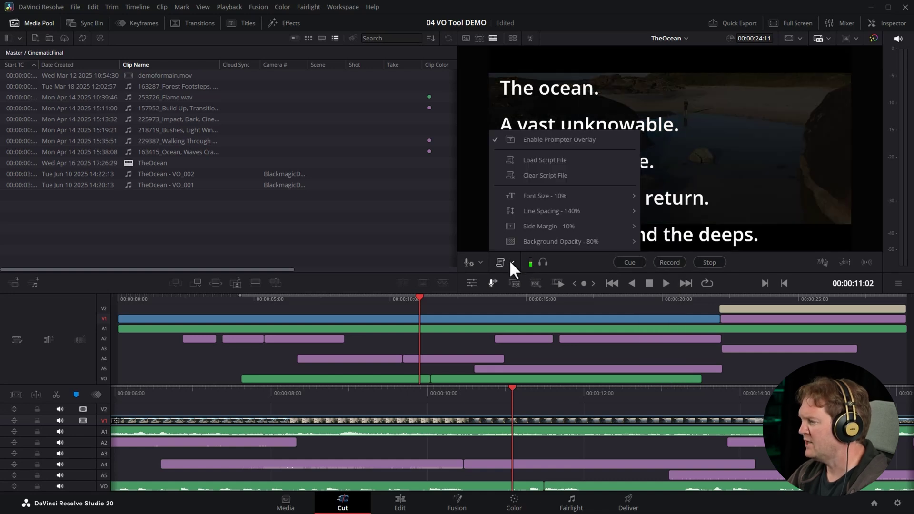
pyautogui.moveTo(551, 242)
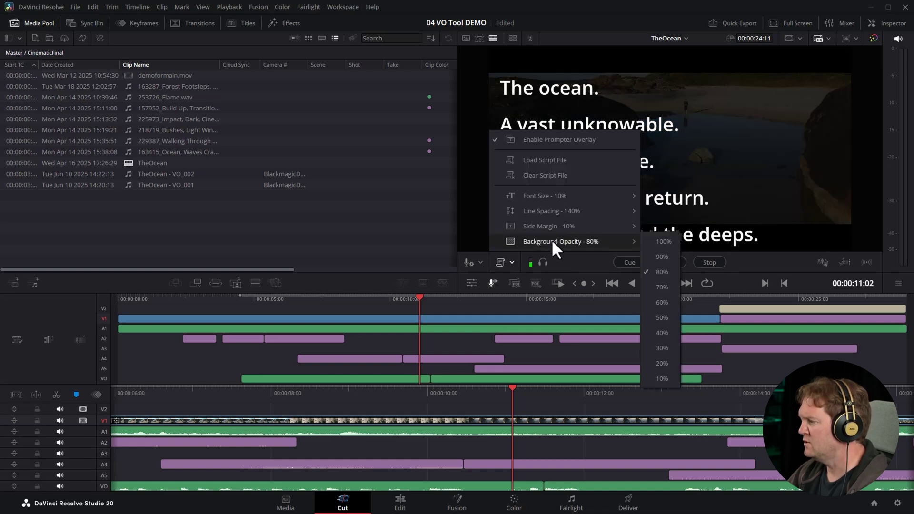
pyautogui.click(663, 317)
pyautogui.click(240, 298)
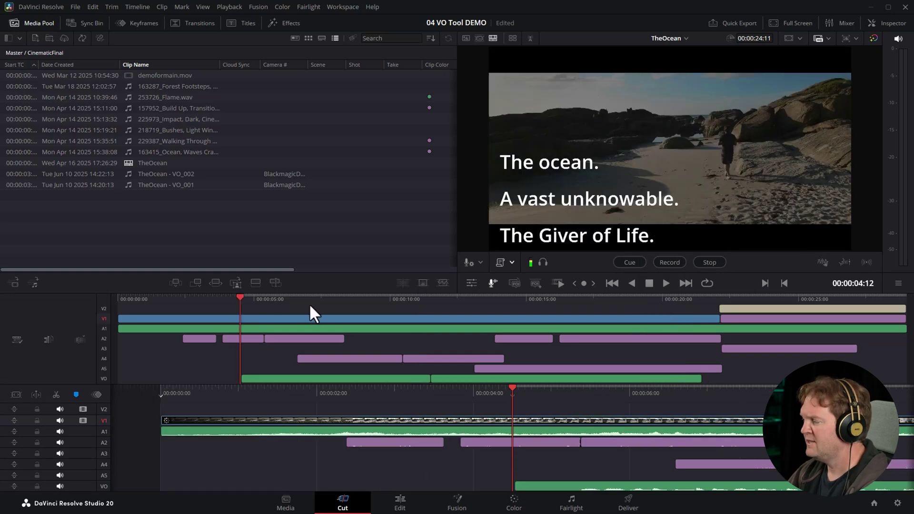
# - Preview the scrolling script by playing and scrubbing to about 10 seconds
pyautogui.press('space')
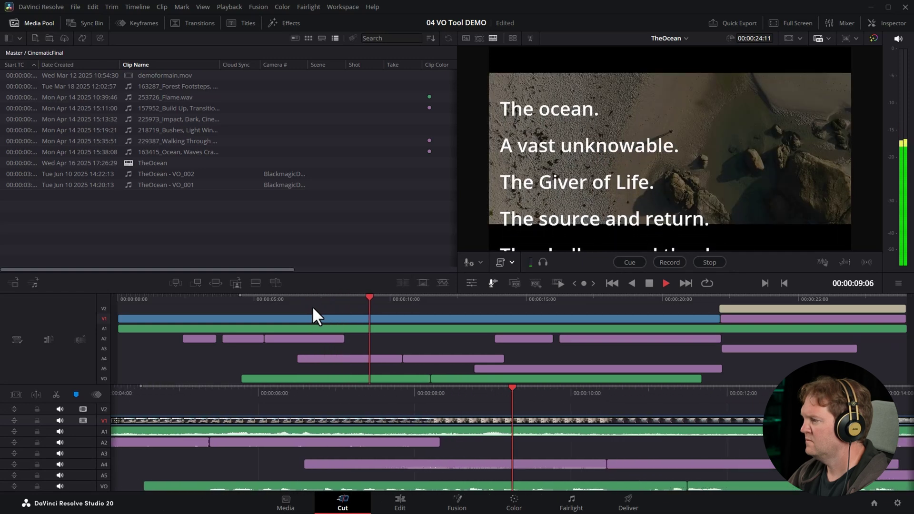
pyautogui.press('space')
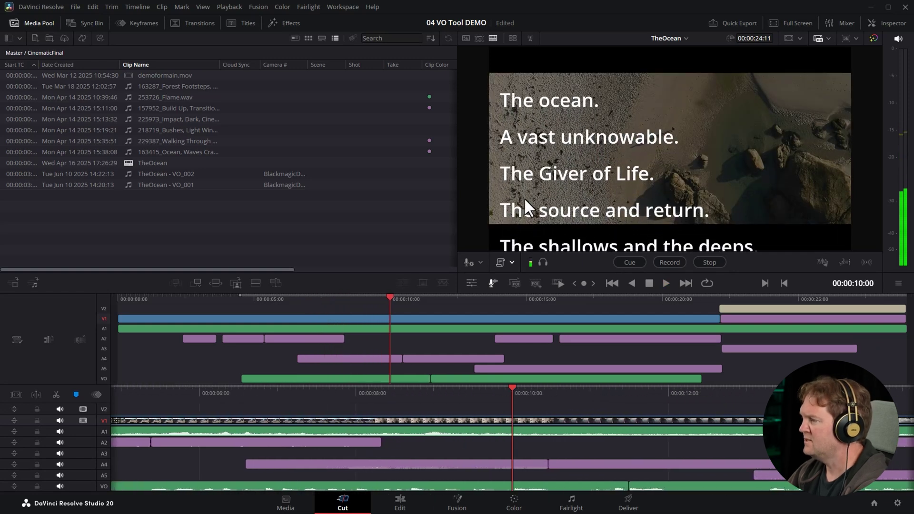
pyautogui.moveTo(283, 299); pyautogui.dragTo(701, 301)
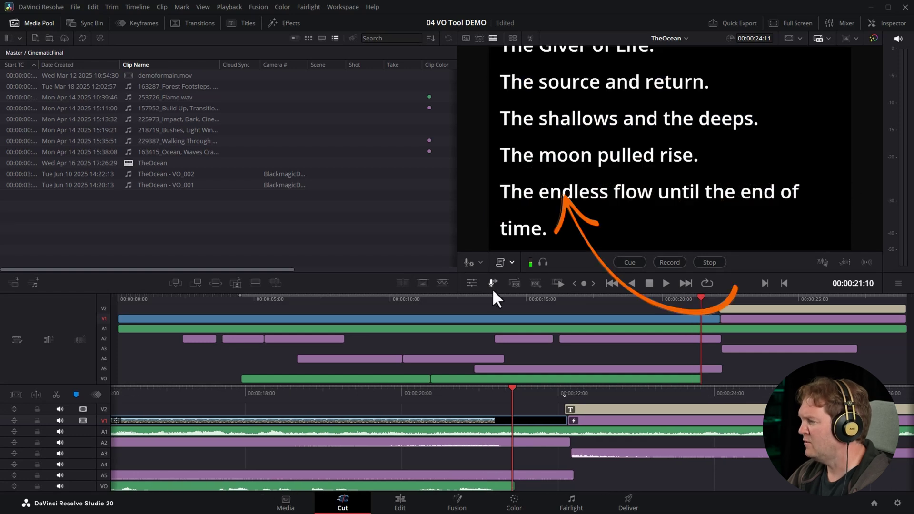
# - Tighten prompter line spacing to 120% and return the playhead to 00:00:04:12
pyautogui.click(509, 259)
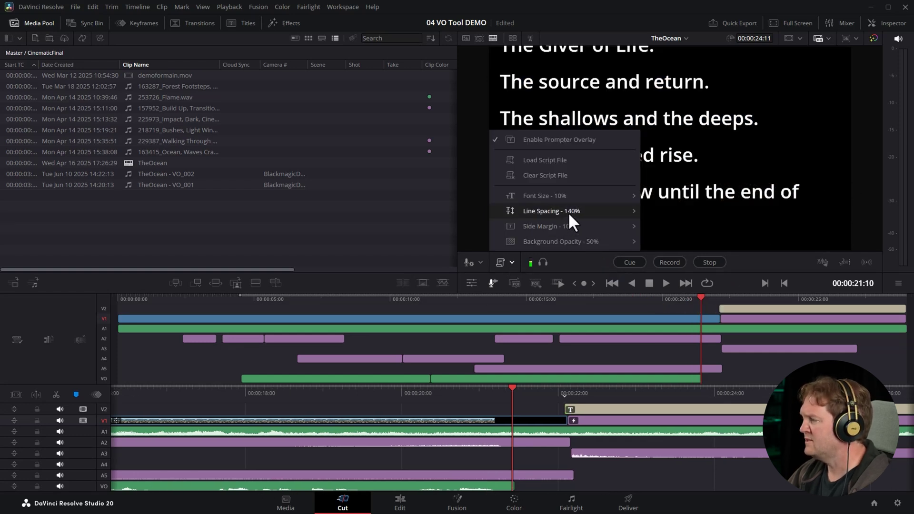
pyautogui.moveTo(567, 212)
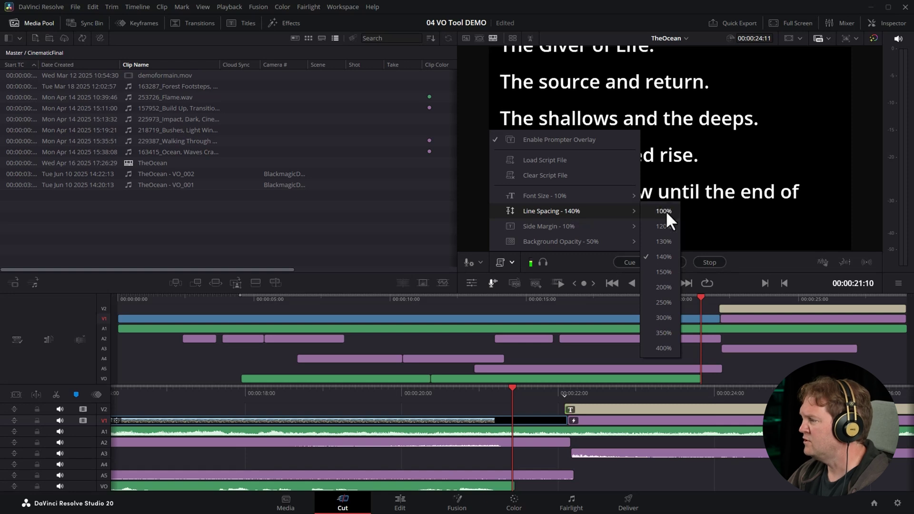
pyautogui.click(664, 226)
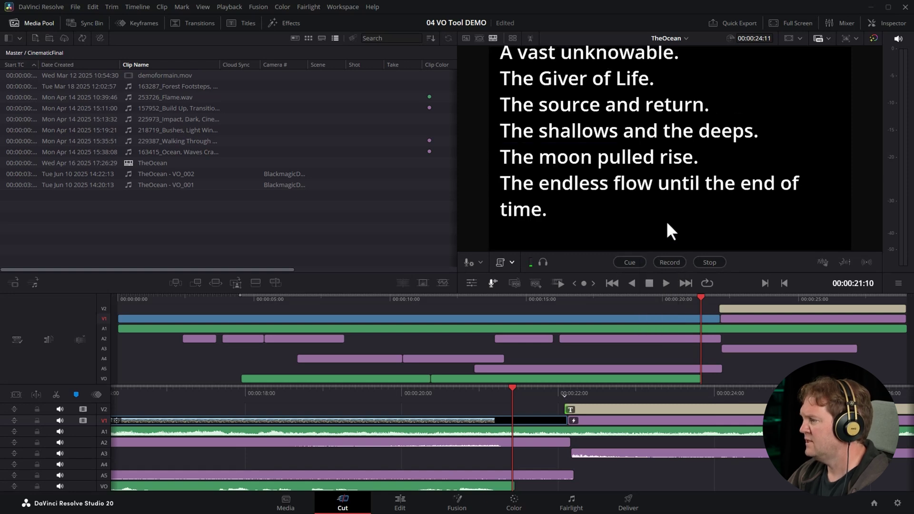
pyautogui.click(649, 283)
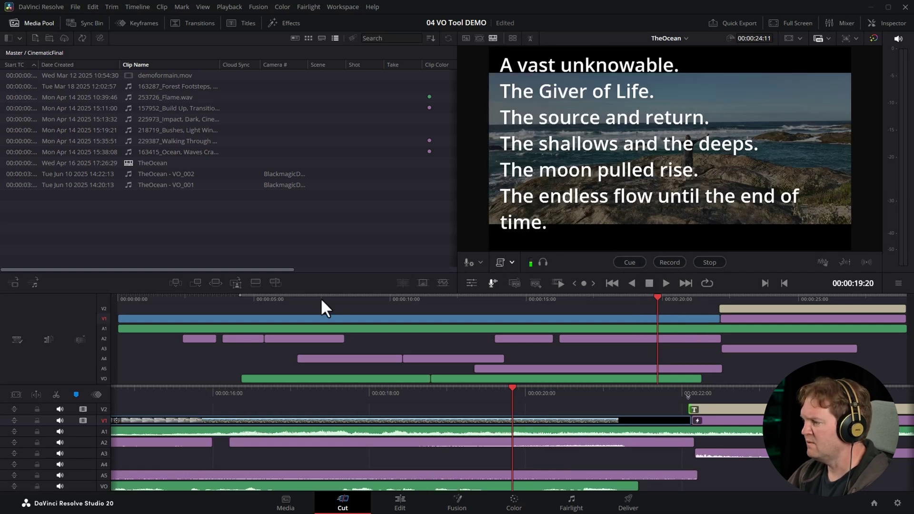
pyautogui.click(630, 263)
# - Record a third take, TheOcean - VO_003, from 00:00:04:12 while reading the script
pyautogui.click(671, 261)
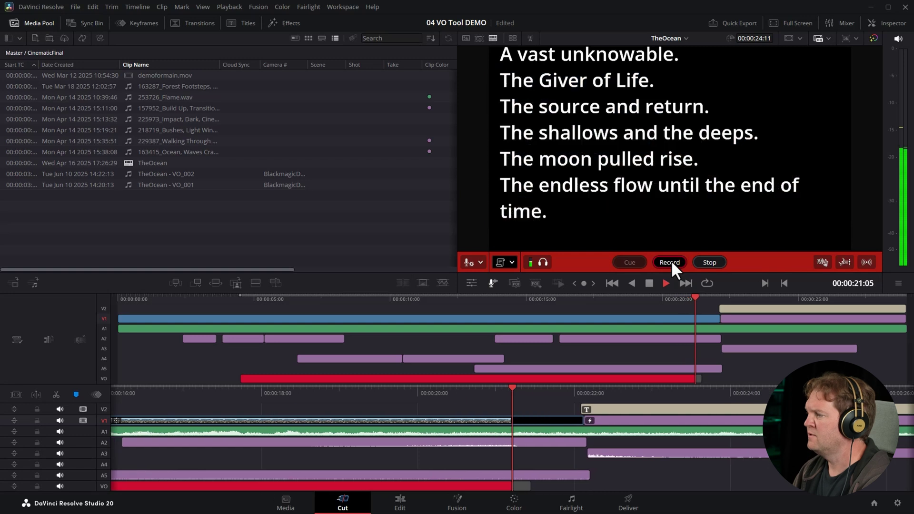
pyautogui.click(709, 262)
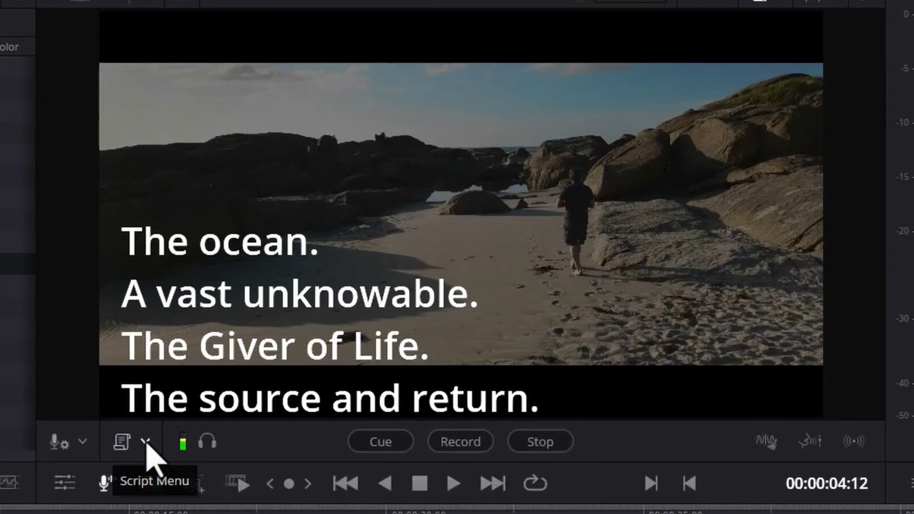
# - Turn off the prompter overlay and play the timeline through to the Please Subscribe card
pyautogui.click(189, 421)
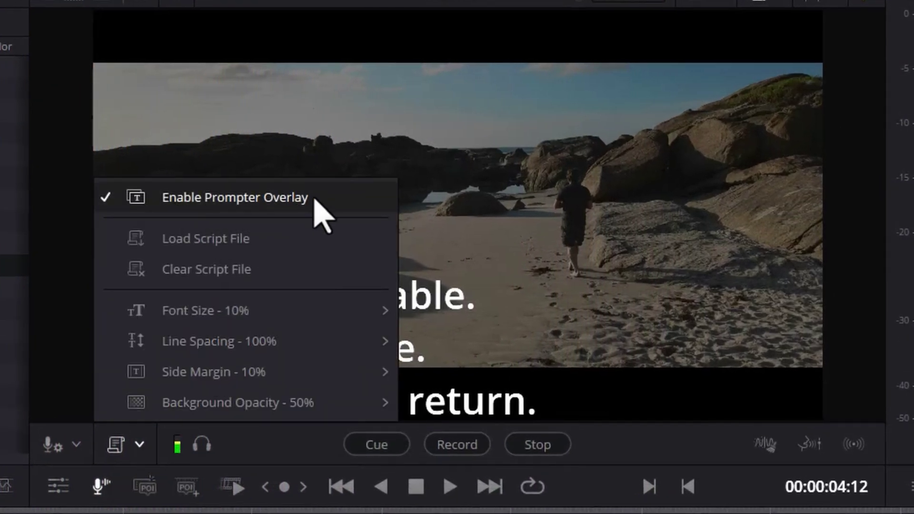
pyautogui.click(312, 196)
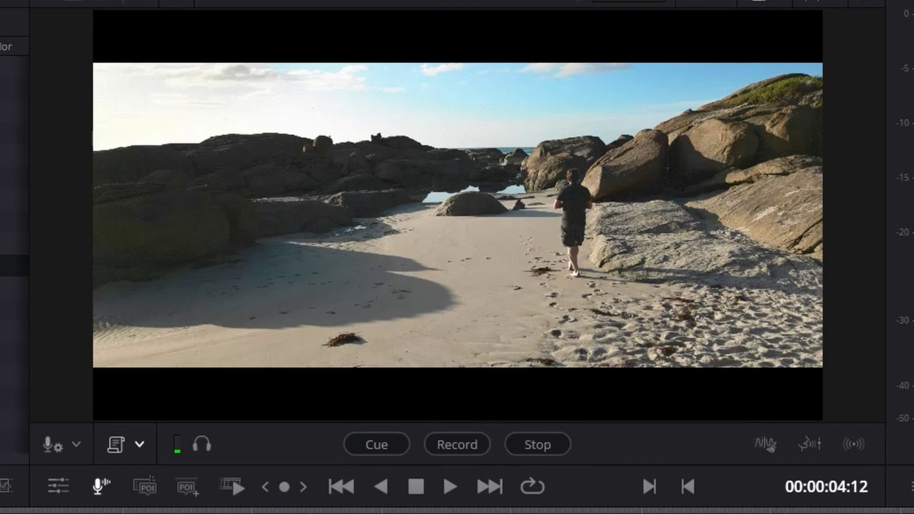
pyautogui.press('space')
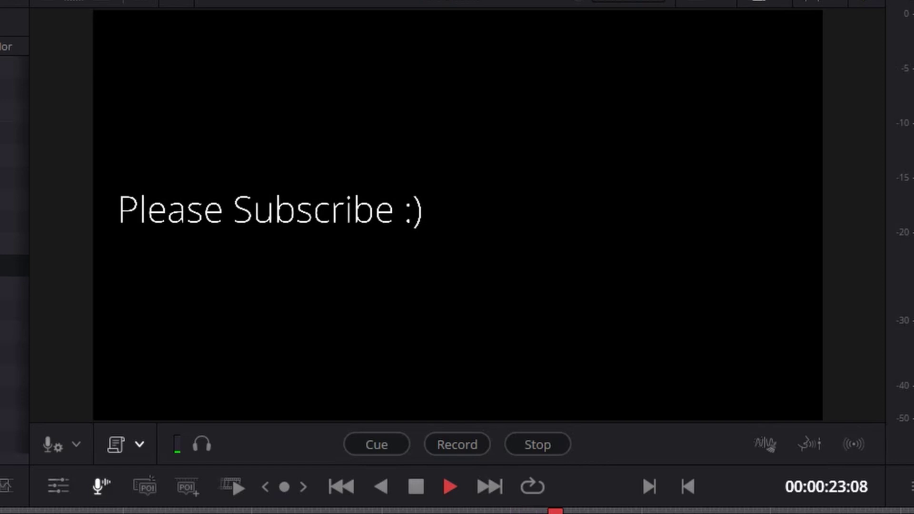
pyautogui.press('space')
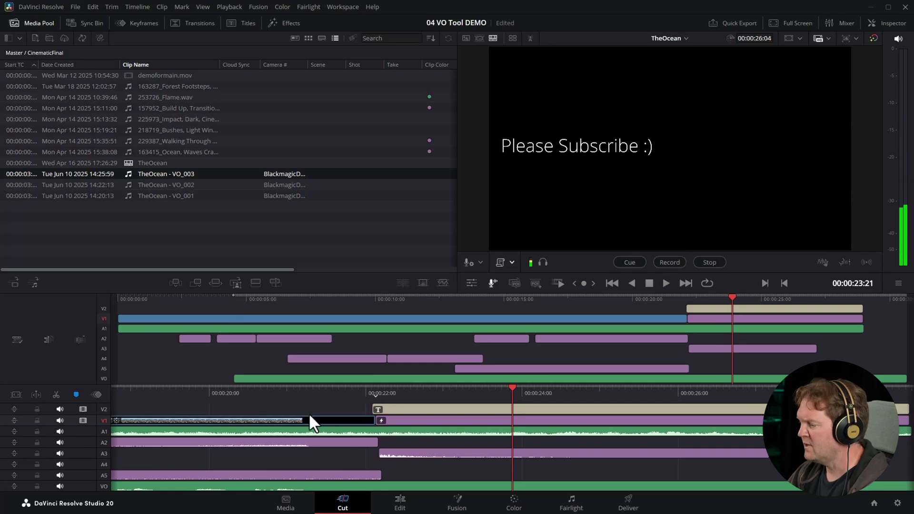
# - Split VO_003 at 00:00:08:07 and shift the second clip to start at 00:00:08:20
pyautogui.click(400, 504)
pyautogui.moveTo(287, 385); pyautogui.dragTo(316, 386)
pyautogui.hotkey('ctrl', 'b')
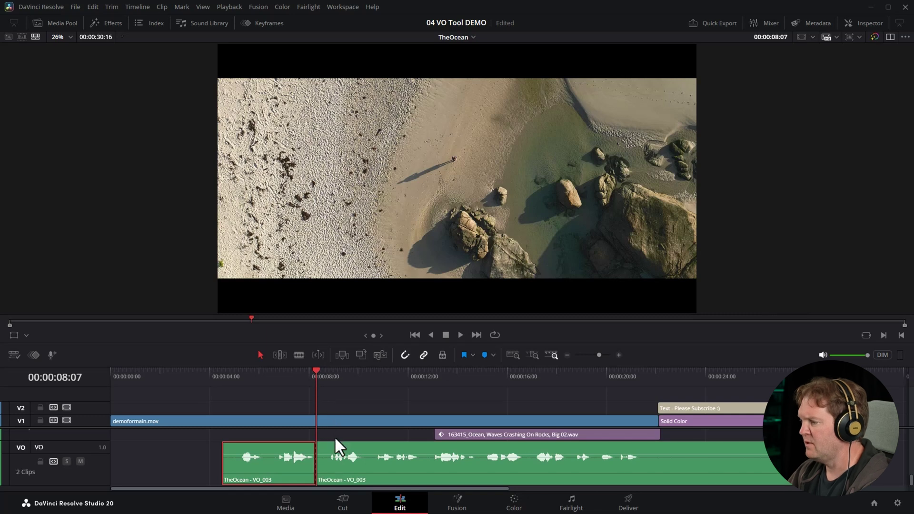
pyautogui.click(330, 377)
pyautogui.moveTo(401, 475); pyautogui.dragTo(411, 475)
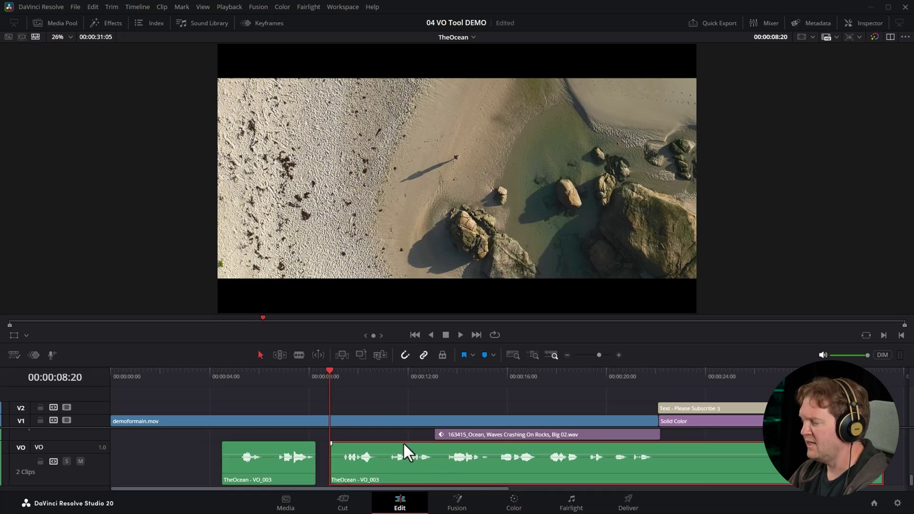
pyautogui.click(393, 390)
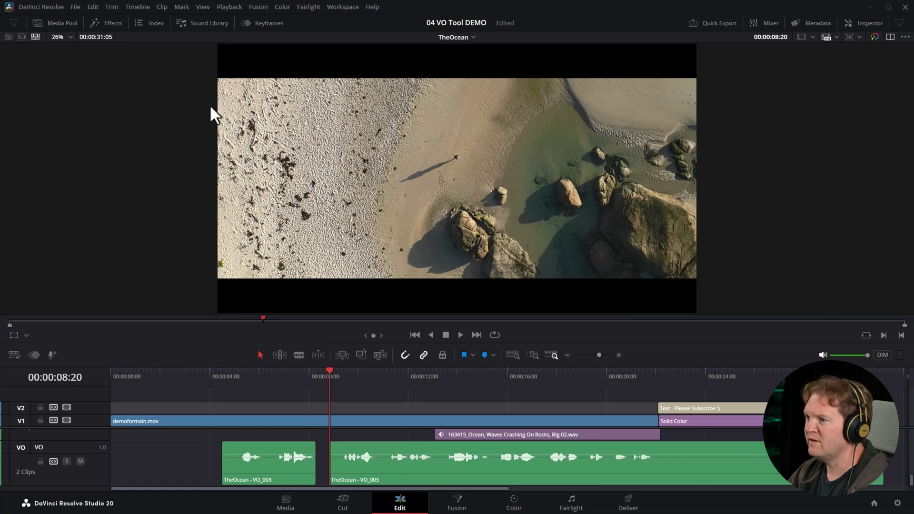
pyautogui.click(136, 7)
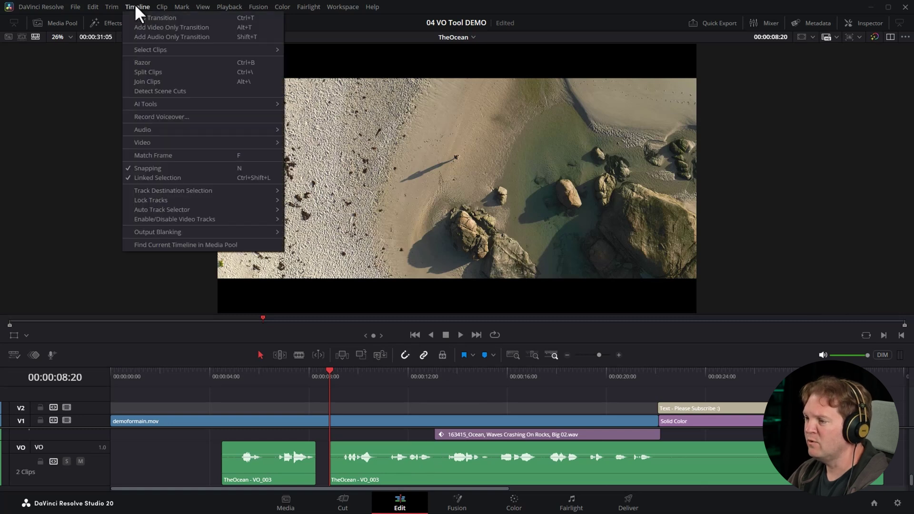
pyautogui.moveTo(150, 102)
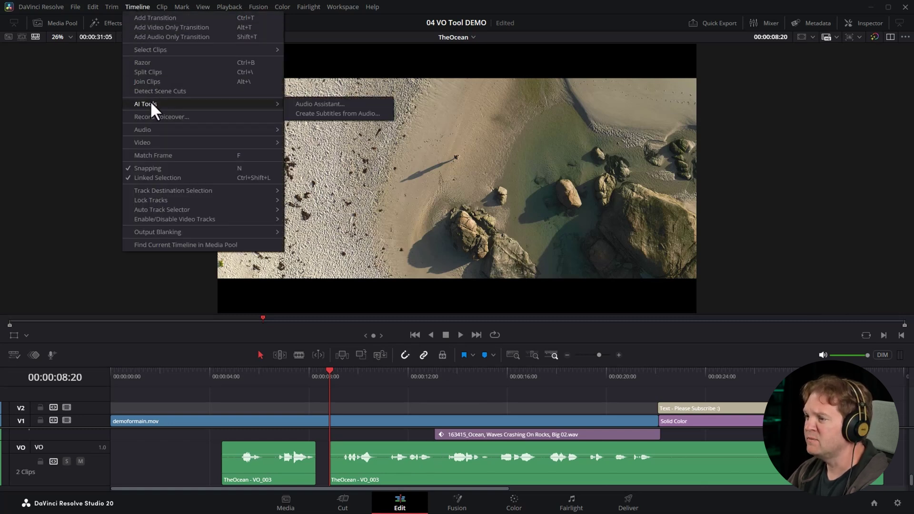